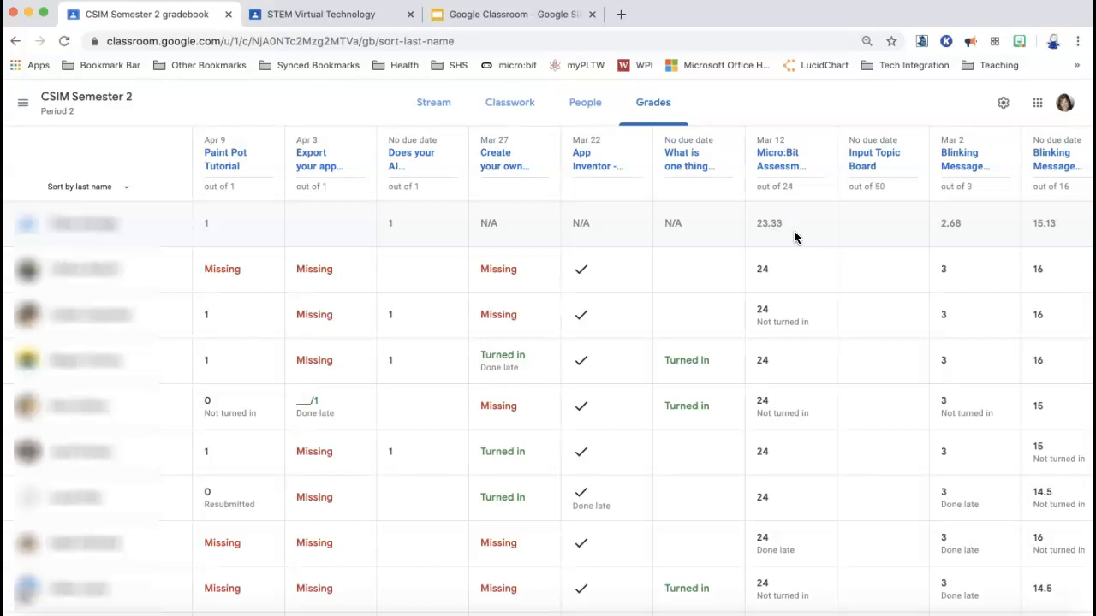
# Step: Look through the Micro:Bit Assessment grades and open the late submission graded 16/24
pyautogui.scroll(-5, 795, 249)
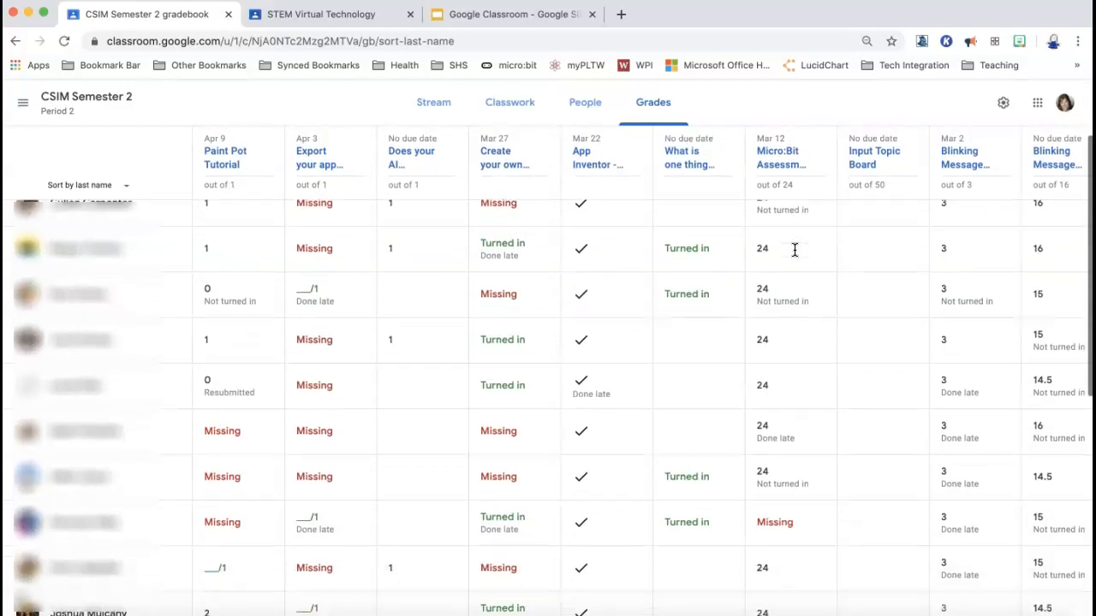
pyautogui.scroll(-4, 794, 249)
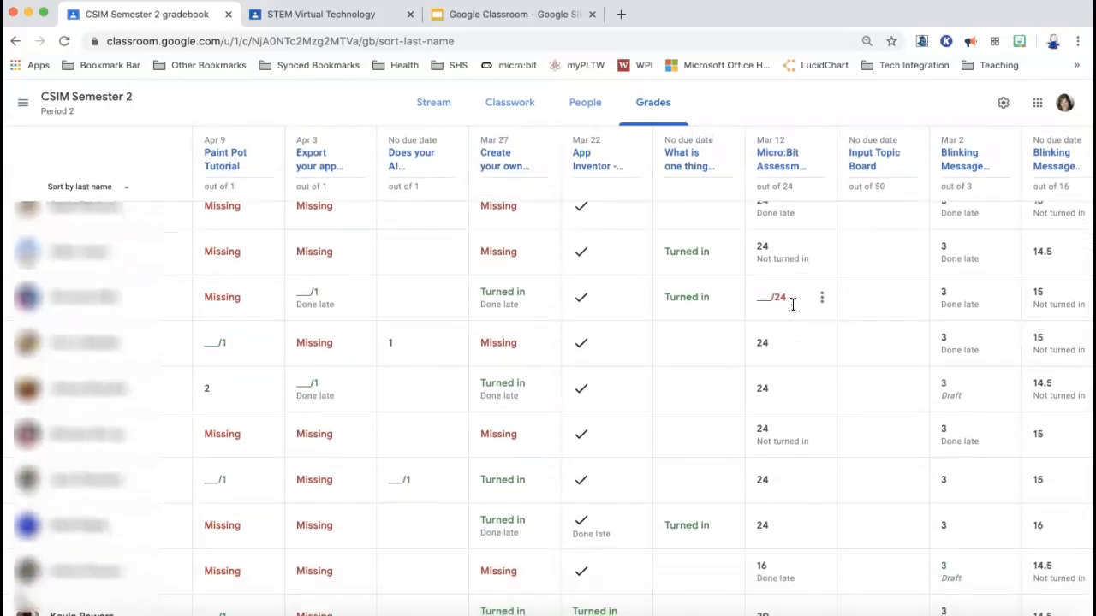
pyautogui.scroll(-2, 795, 420)
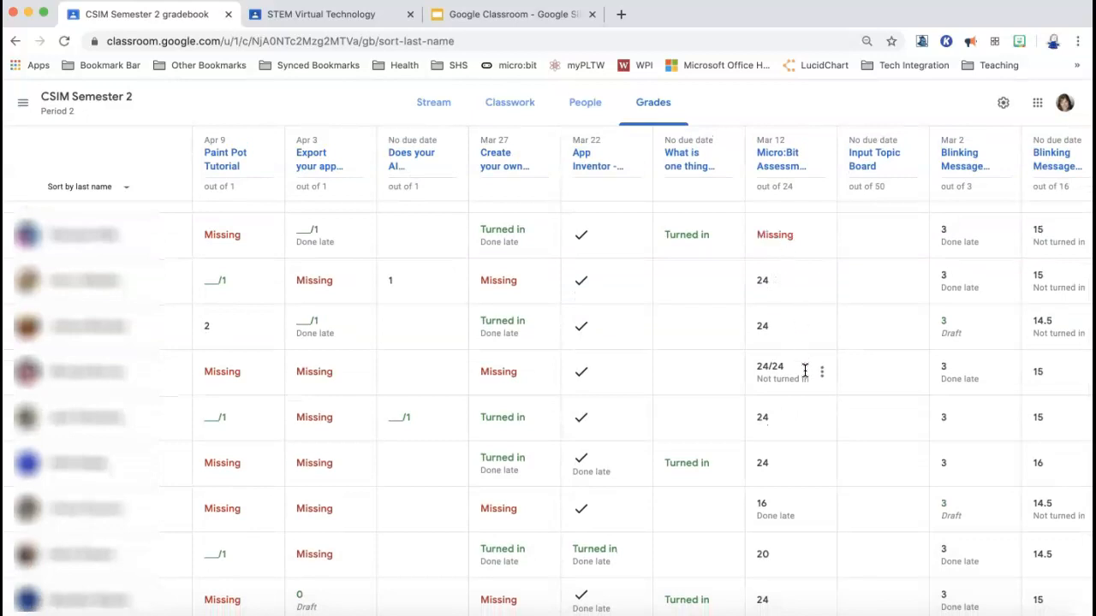
pyautogui.scroll(-3, 804, 400)
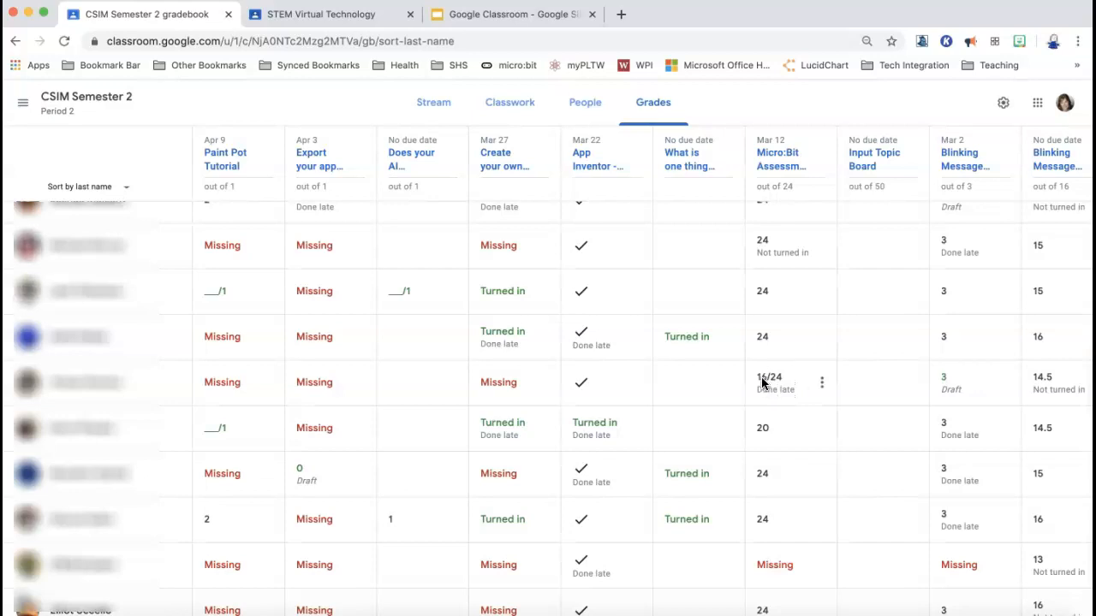
pyautogui.click(822, 387)
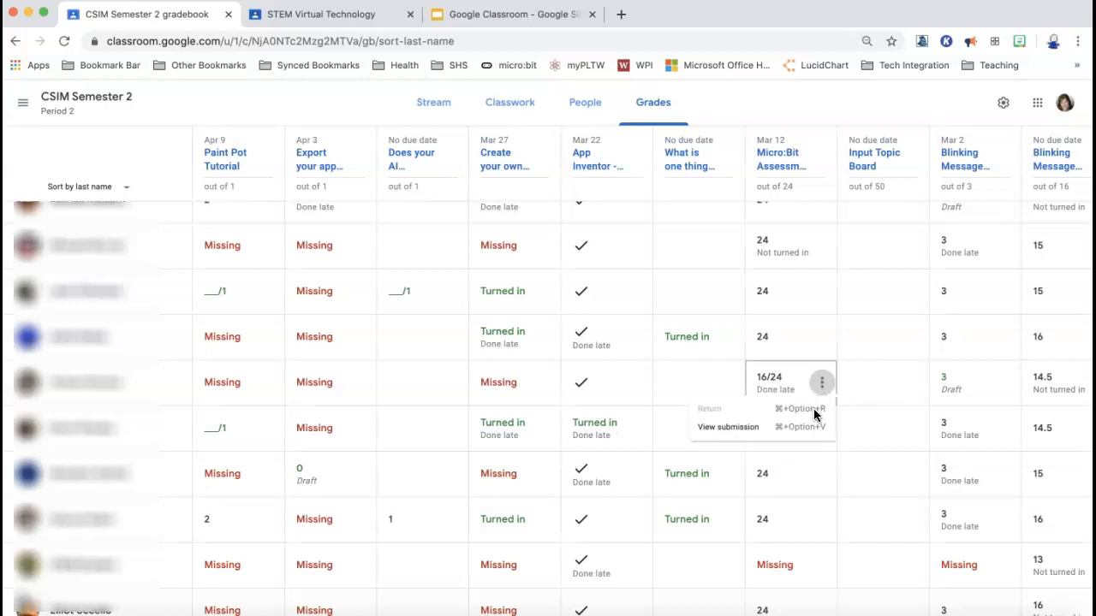
pyautogui.click(809, 430)
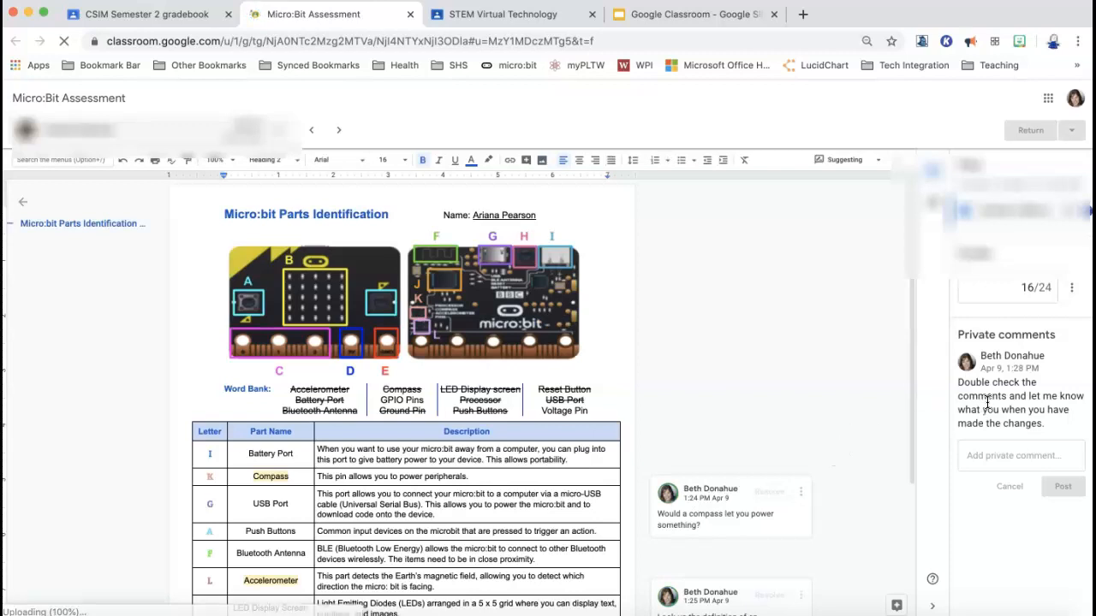
# Step: Review the submission's micro:bit parts table alongside the teacher's comments on the highlighted answers
pyautogui.scroll(-3, 759, 428)
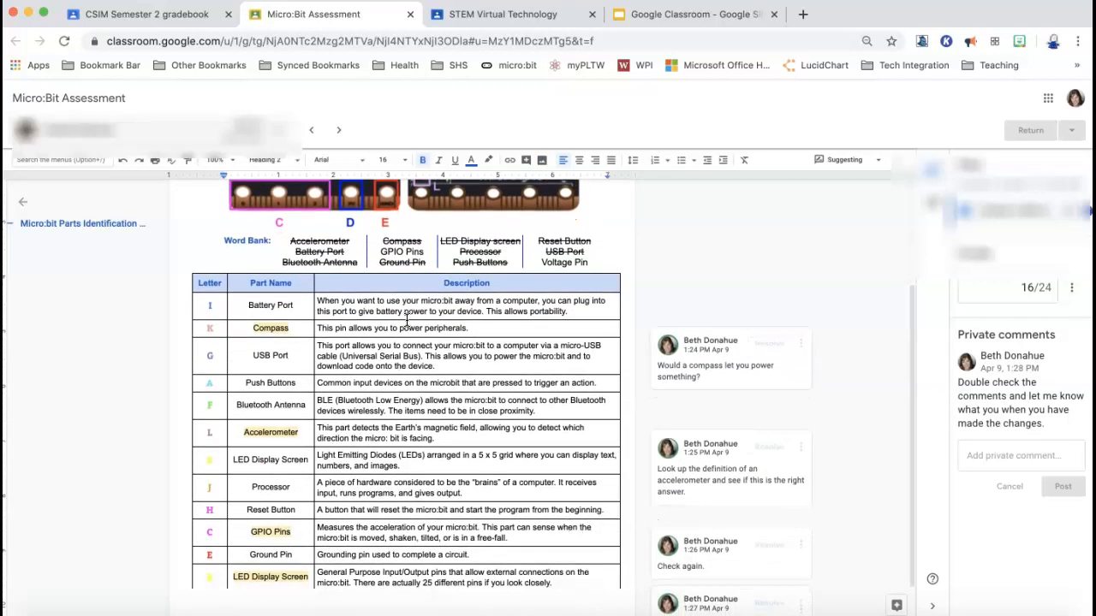
pyautogui.scroll(-1, 419, 429)
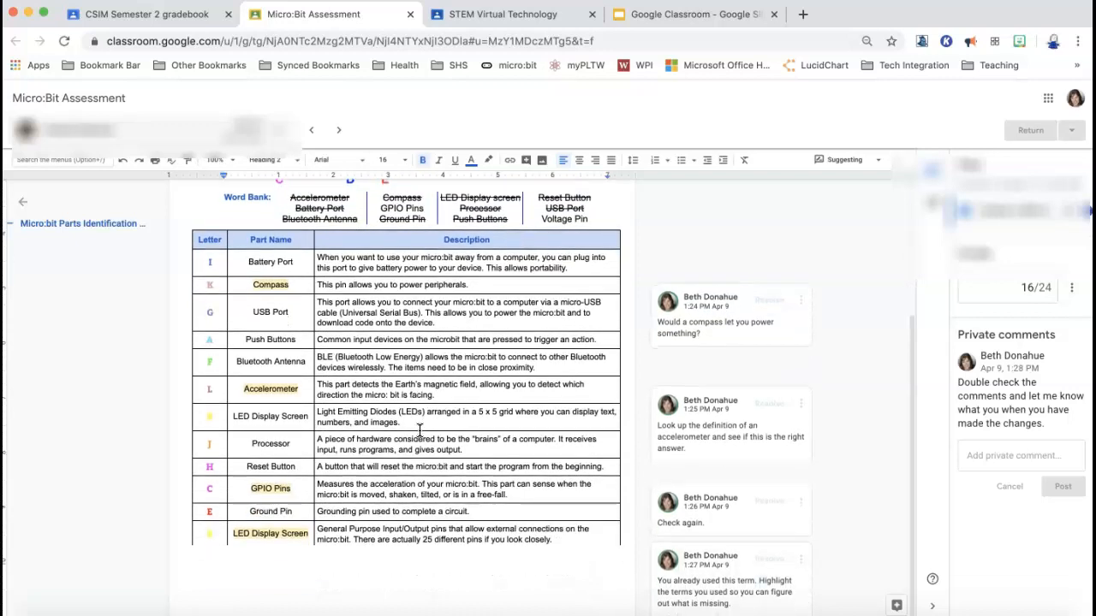
pyautogui.scroll(1, 419, 430)
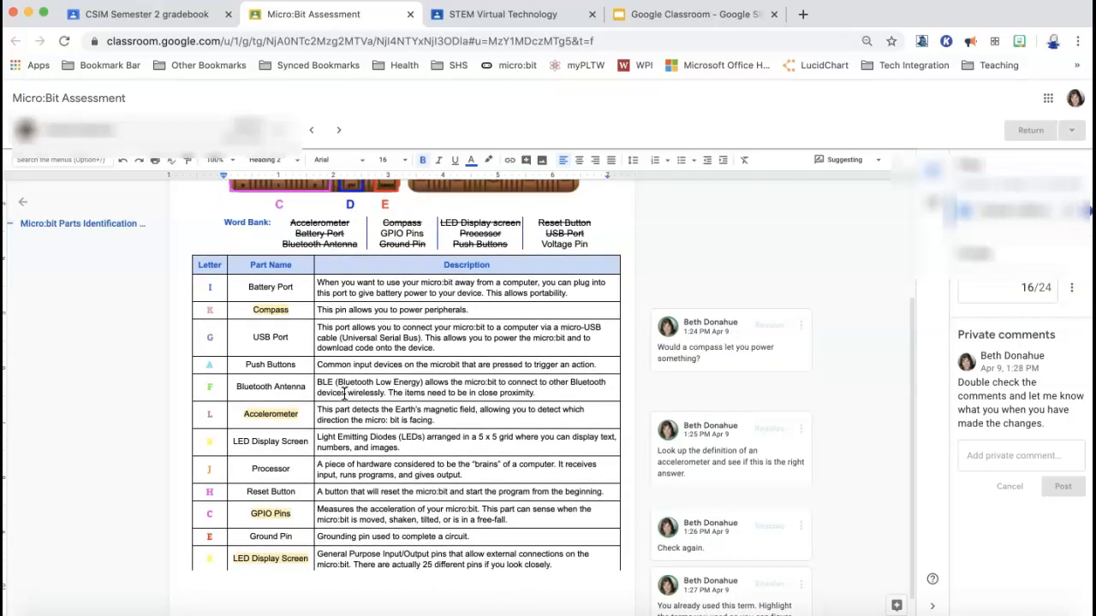
pyautogui.scroll(-1, 467, 480)
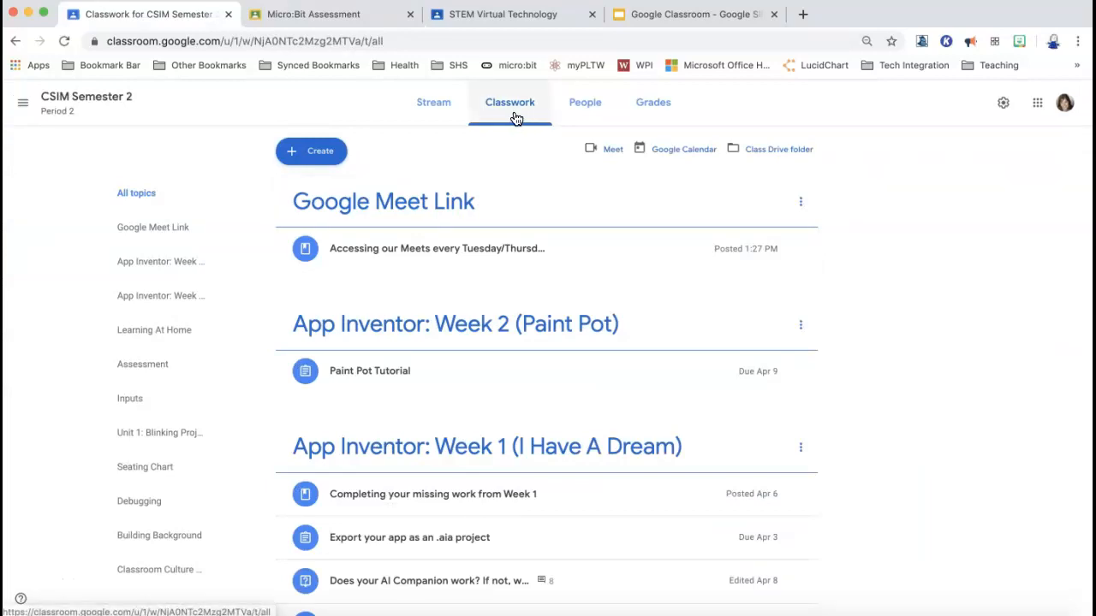
# Step: Create a classwork question titled "Are you using strategies when taking assessments?"
pyautogui.click(331, 151)
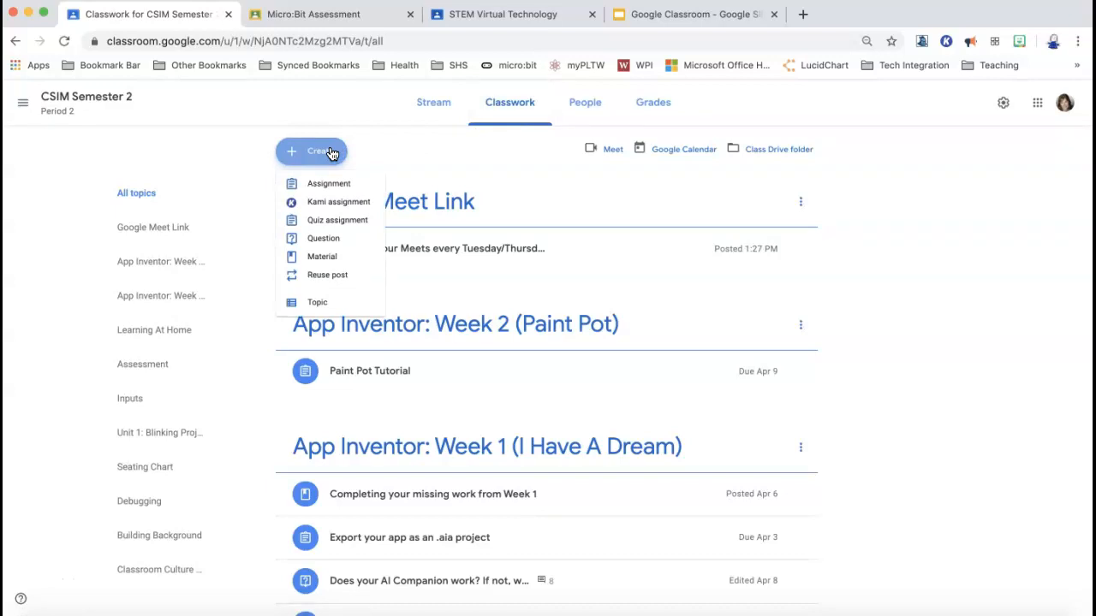
pyautogui.click(335, 240)
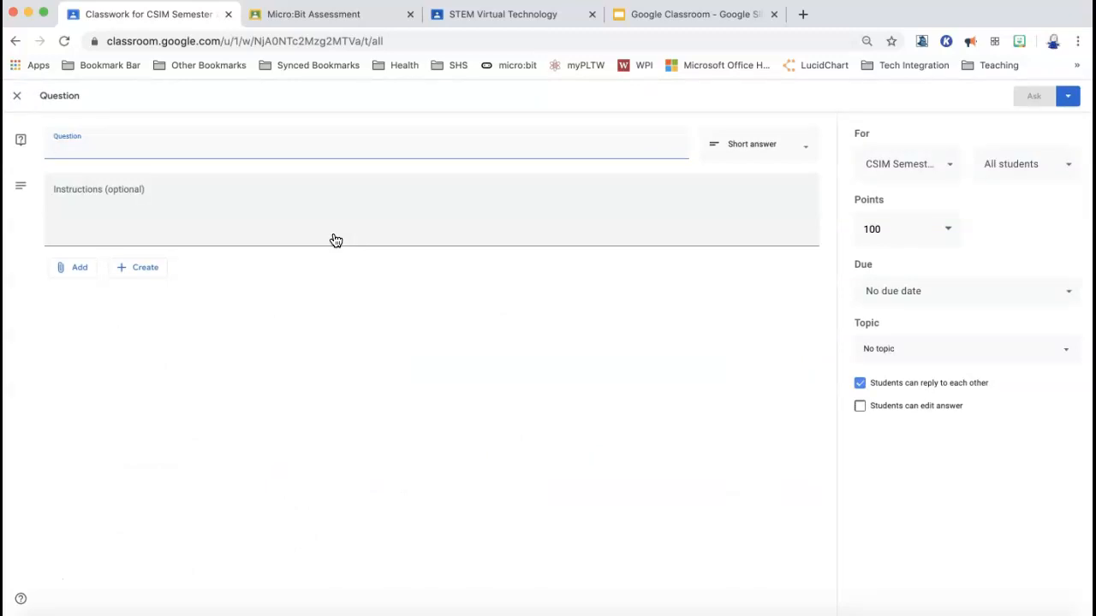
pyautogui.write('Are ')
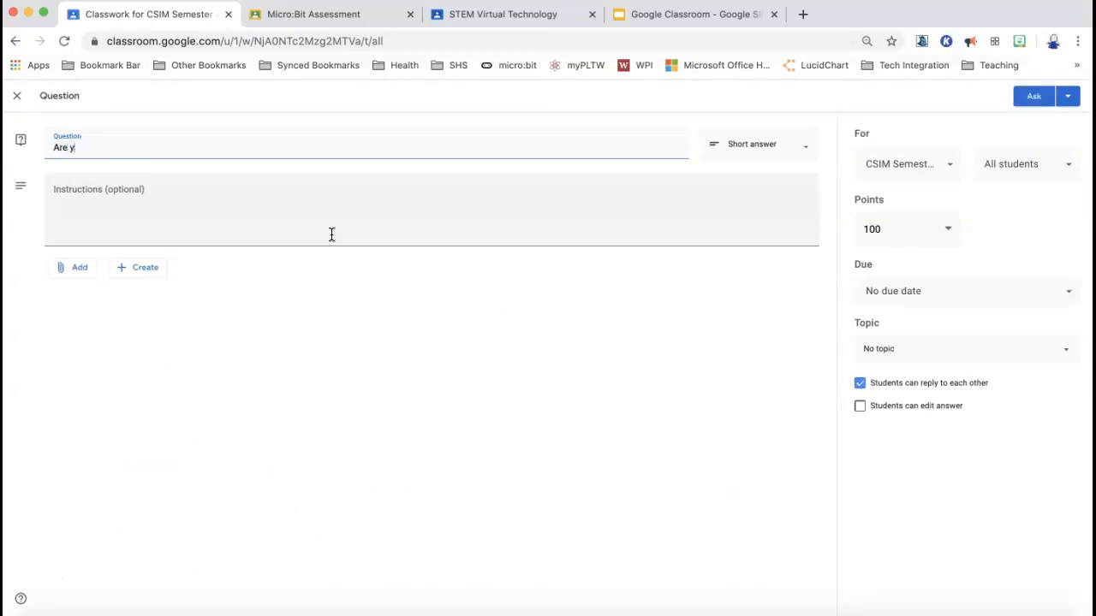
pyautogui.write('you usng st')
pyautogui.press('BackSpace')
pyautogui.press('BackSpace')
pyautogui.write('ing strateges wh')
pyautogui.press('BackSpace')
pyautogui.press('BackSpace')
pyautogui.press('BackSpace')
pyautogui.press('BackSpace')
pyautogui.write('ies when te')
pyautogui.press('BackSpace')
pyautogui.write('aking asses')
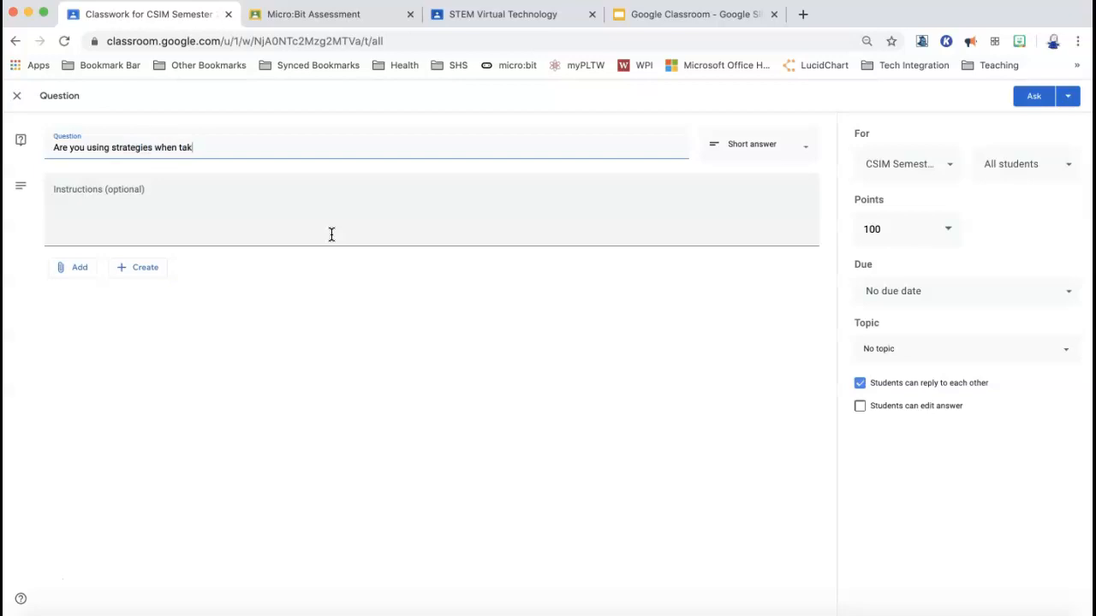
pyautogui.write('sments?')
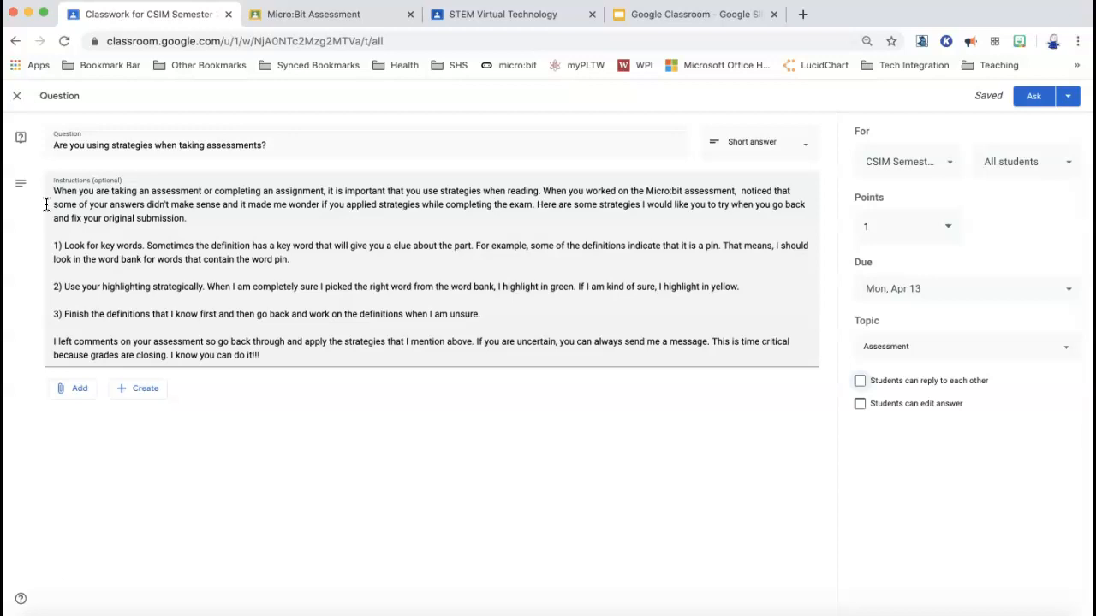
# Step: Change the question to multiple choice with the answer options "yes" and "no"
pyautogui.click(807, 148)
pyautogui.click(767, 172)
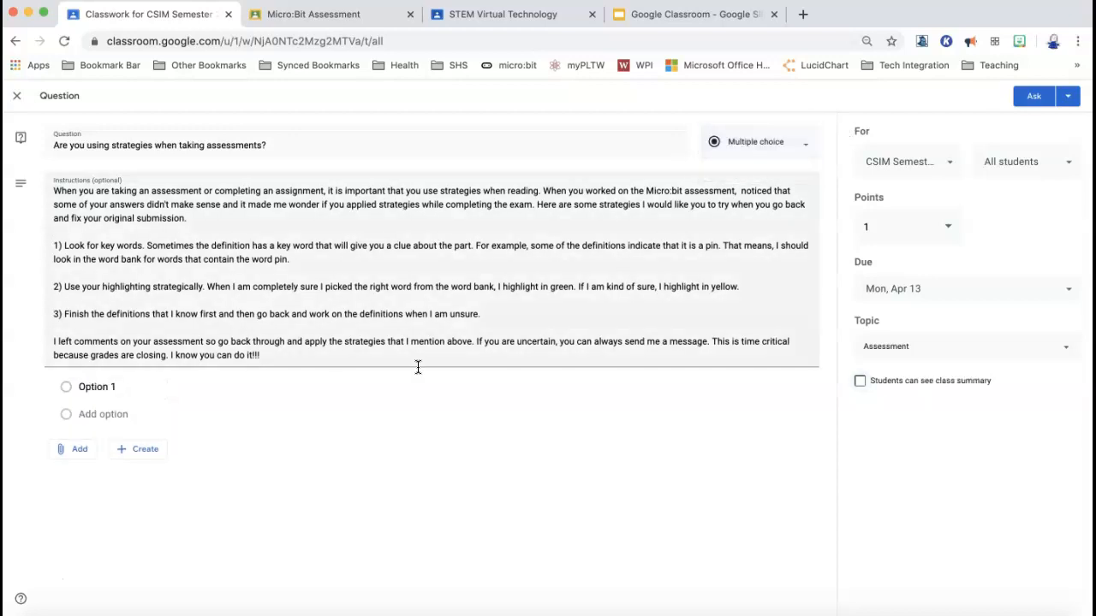
pyautogui.click(82, 387)
pyautogui.write('Yes')
pyautogui.click(84, 415)
pyautogui.write('no')
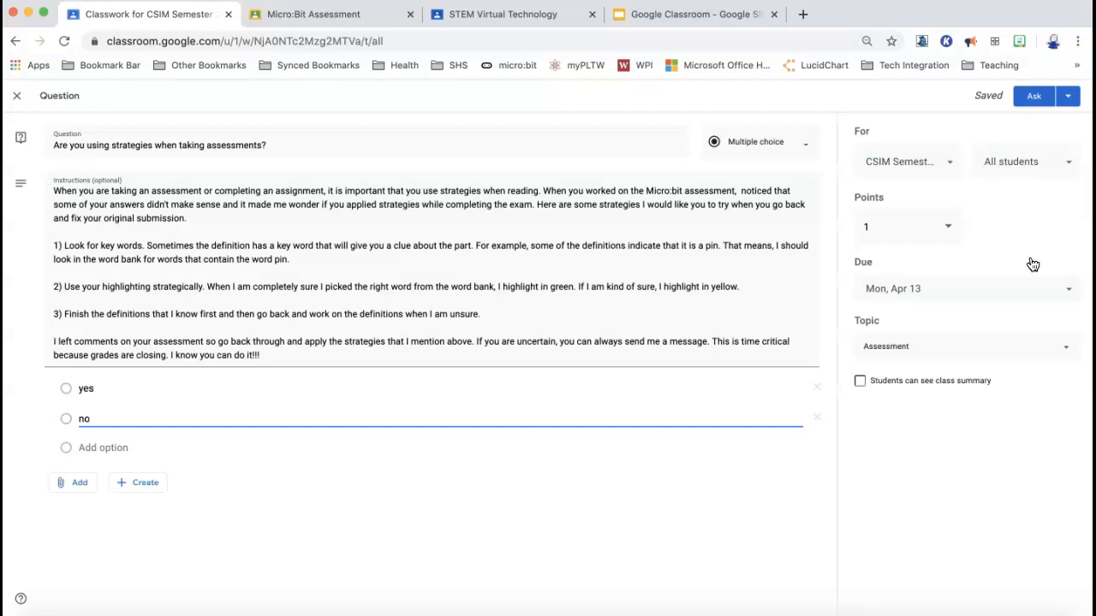
# Step: Assign the question to only two selected students instead of the whole class and post it
pyautogui.click(1067, 167)
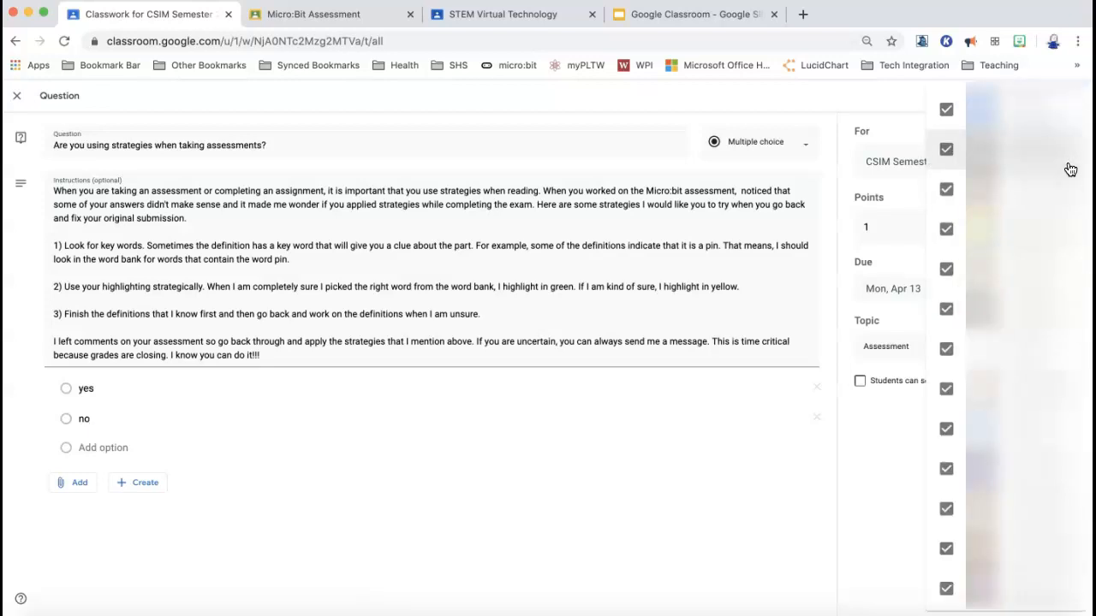
pyautogui.click(945, 113)
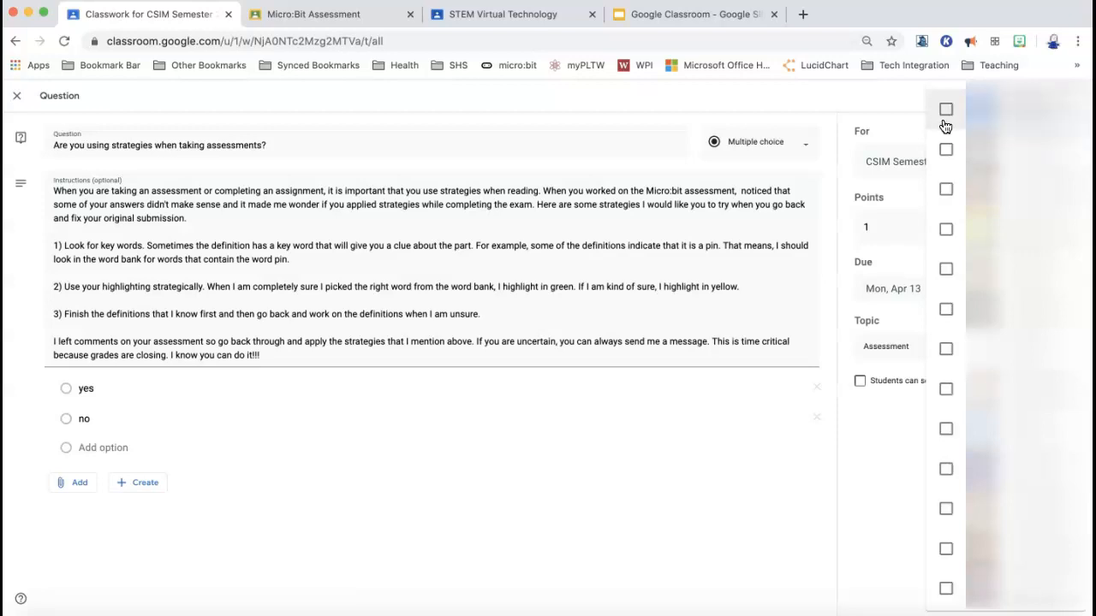
pyautogui.scroll(-2, 946, 251)
pyautogui.scroll(-3, 947, 254)
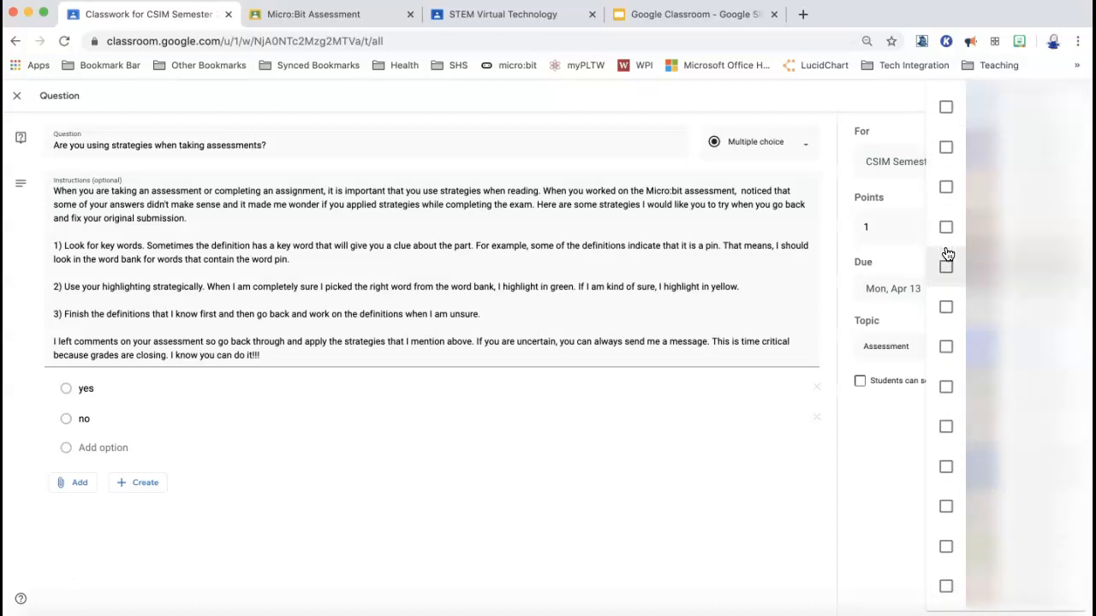
pyautogui.click(946, 427)
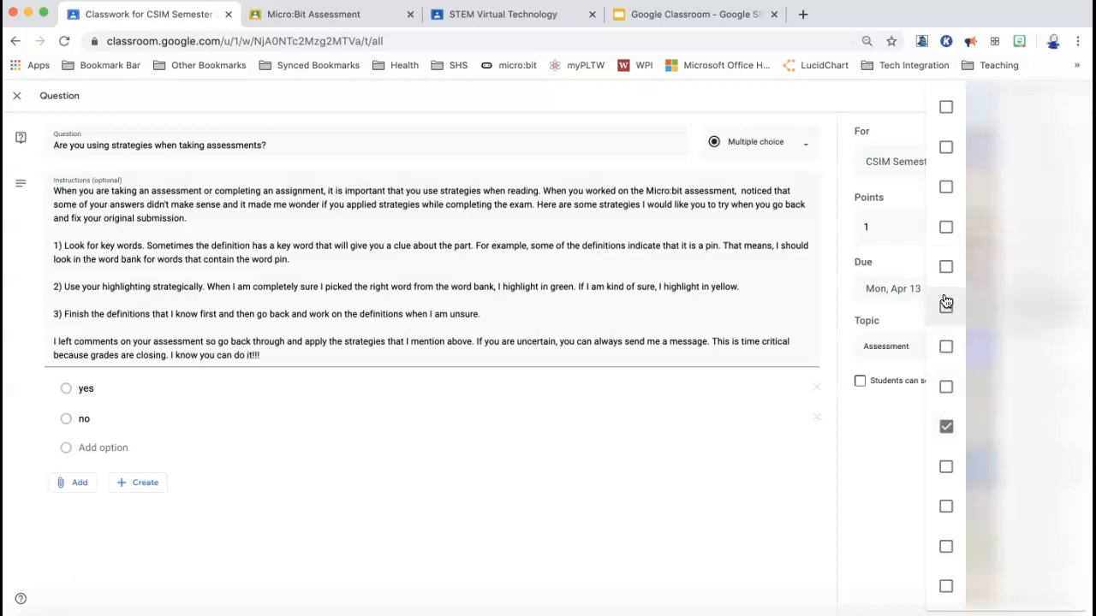
pyautogui.click(946, 390)
pyautogui.scroll(5, 951, 319)
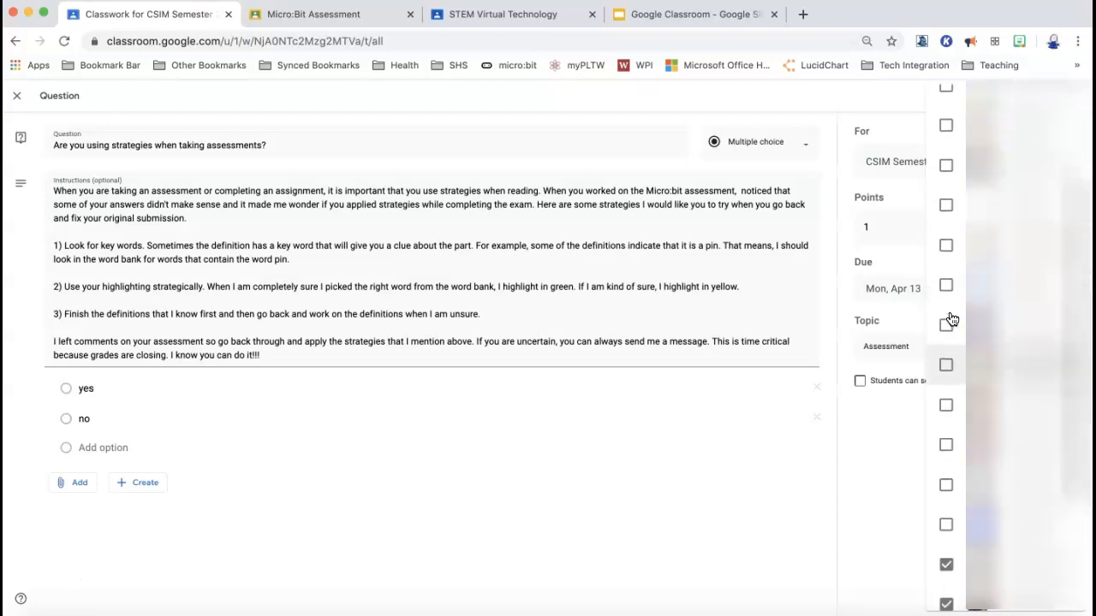
pyautogui.click(876, 435)
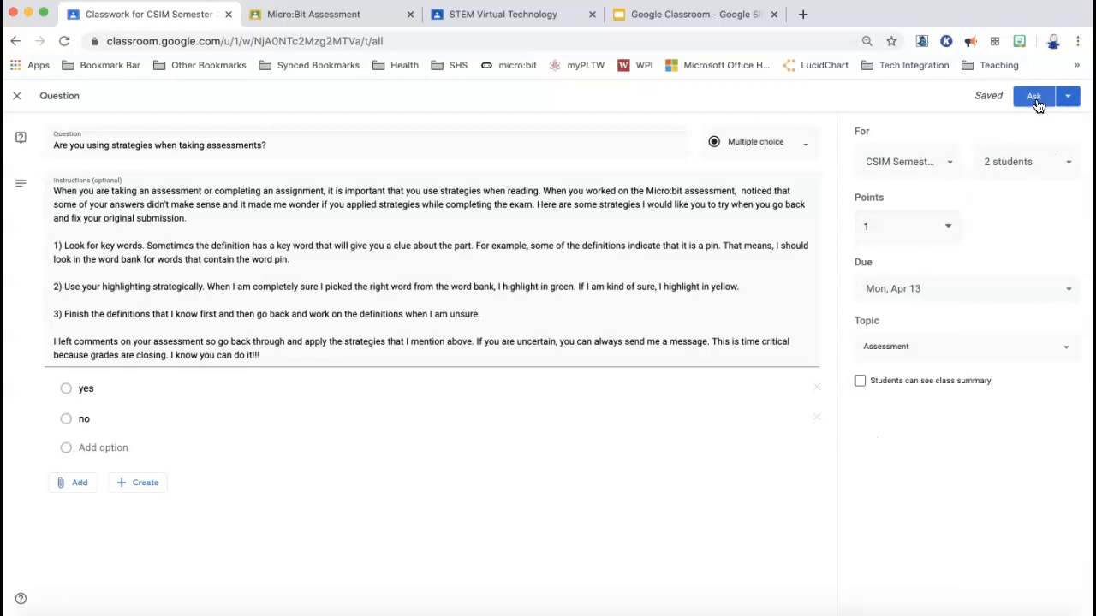
pyautogui.click(1032, 101)
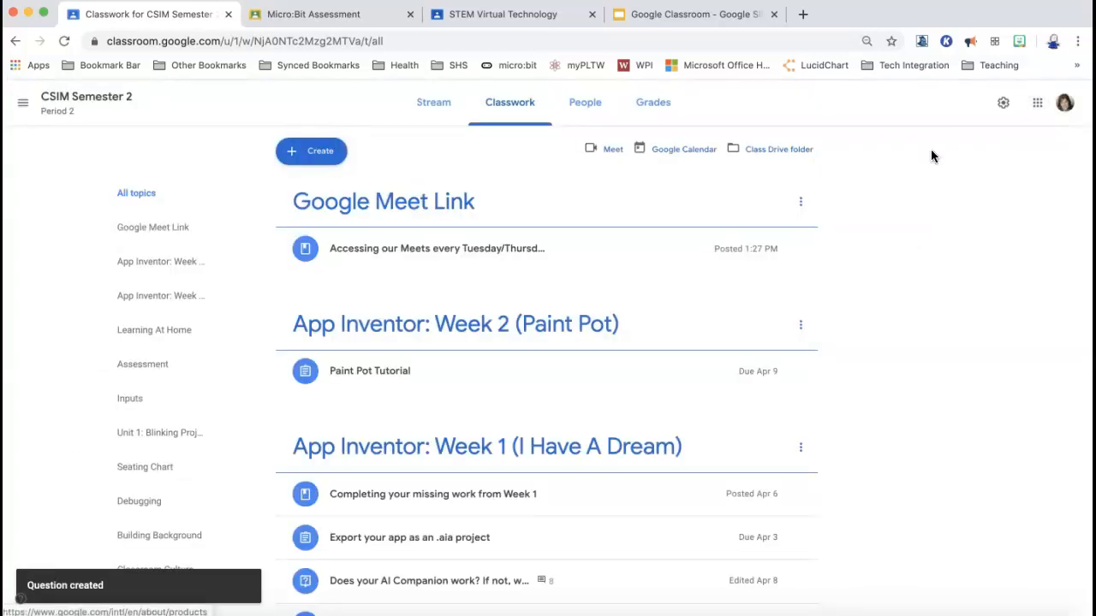
# Step: Check the posted strategies question's details under the Assessment topic, then collapse it
pyautogui.scroll(-10, 661, 357)
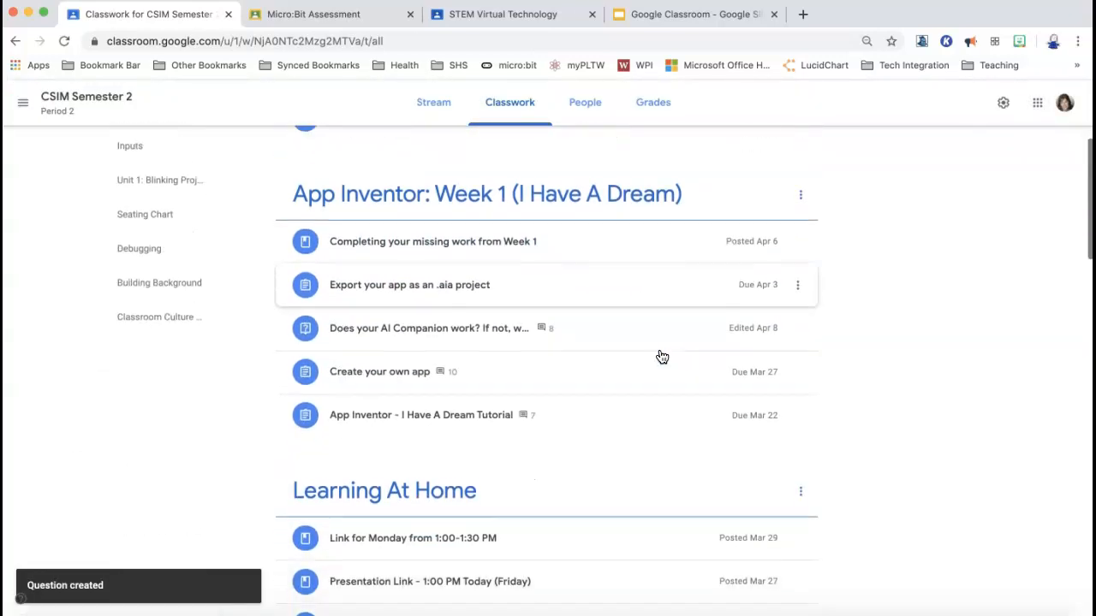
pyautogui.scroll(-6, 662, 357)
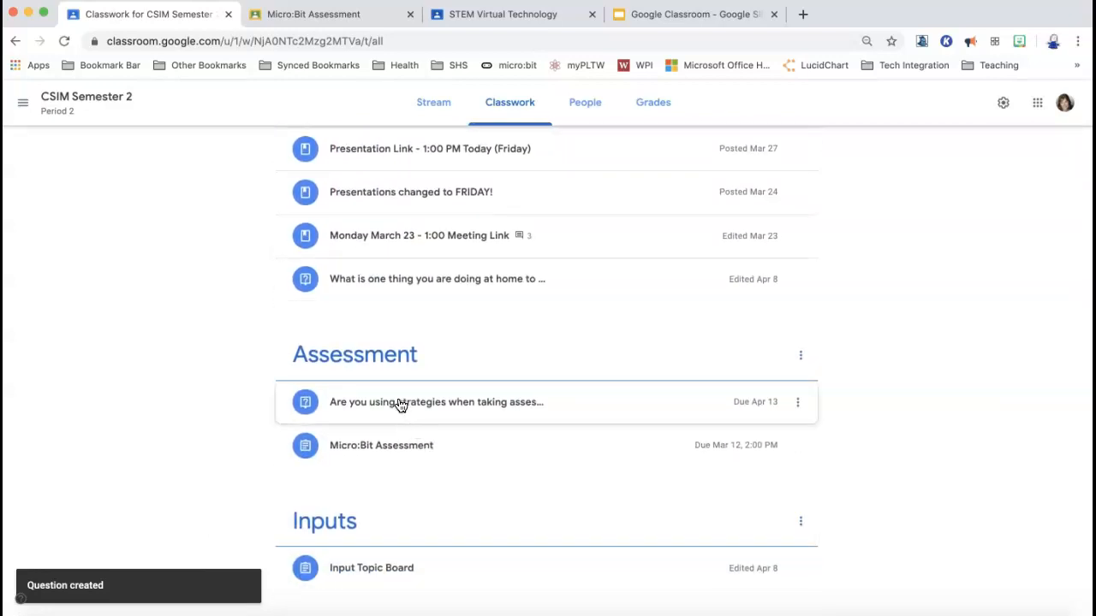
pyautogui.click(487, 408)
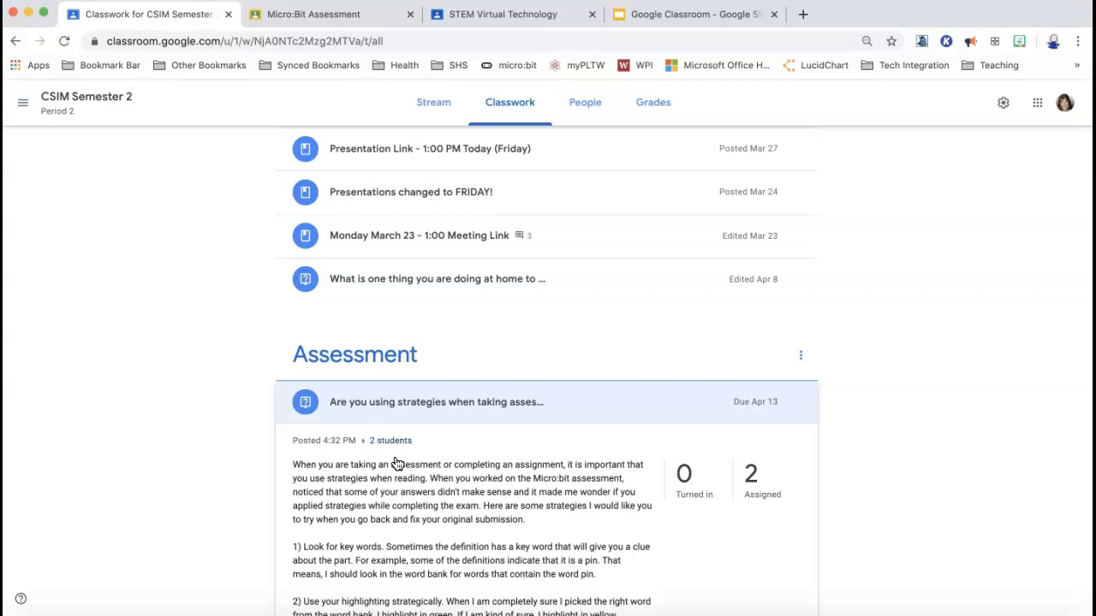
pyautogui.scroll(-1, 396, 463)
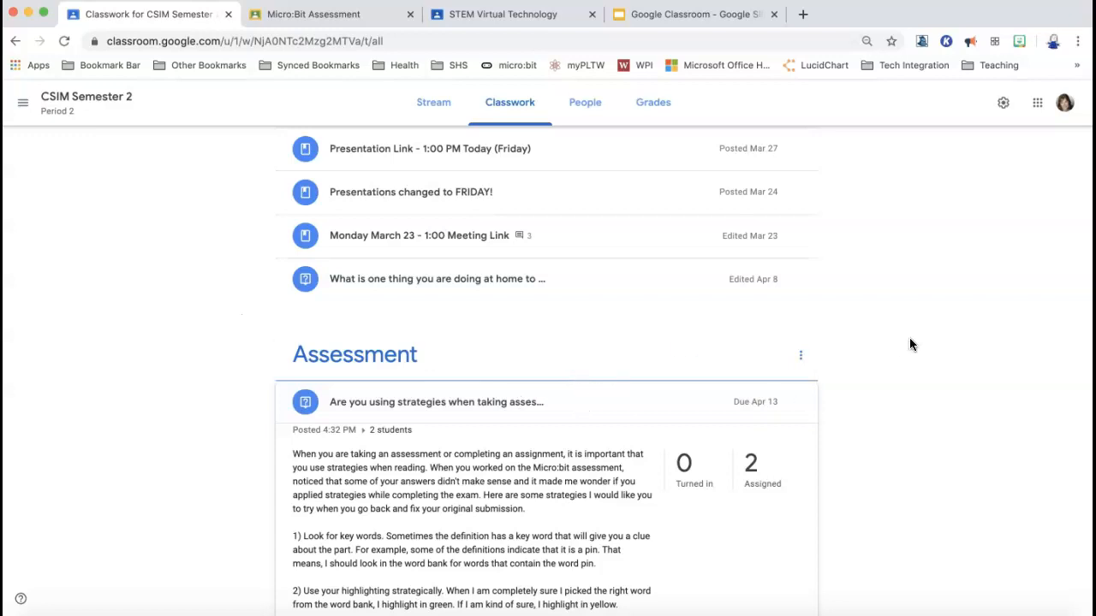
pyautogui.click(667, 401)
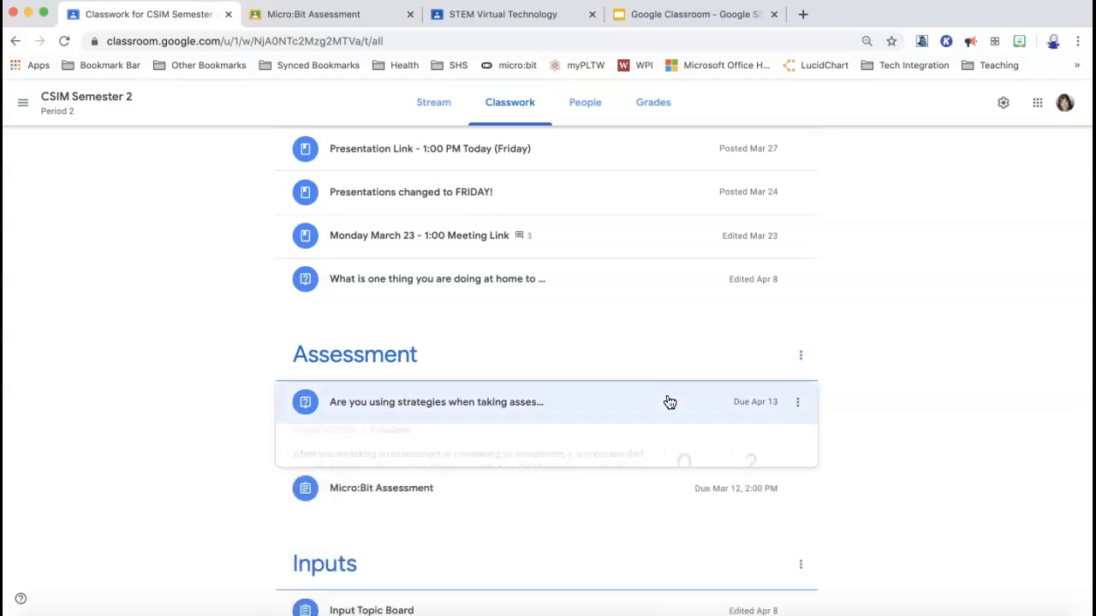